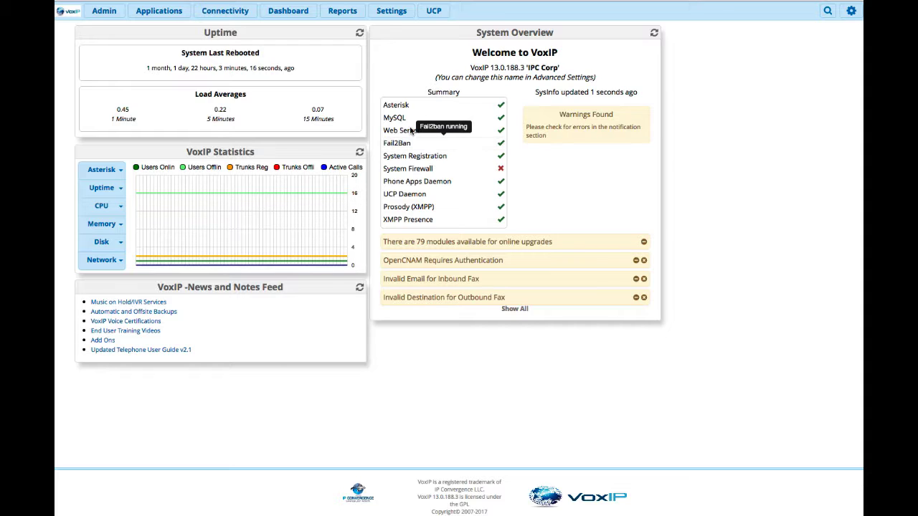
# - Open the Feature Codes page and review the blacklist, call forward, call waiting, camp-on, conference and core codes
pyautogui.moveTo(112, 17)
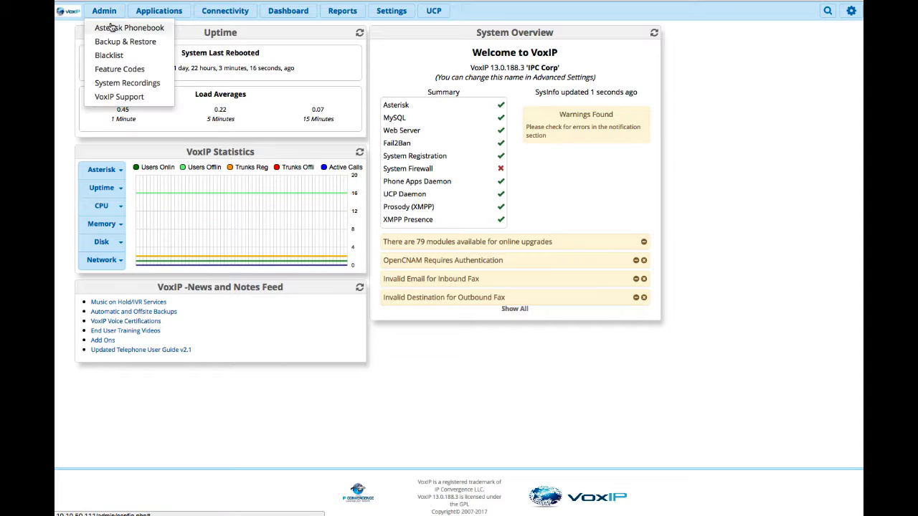
pyautogui.click(112, 69)
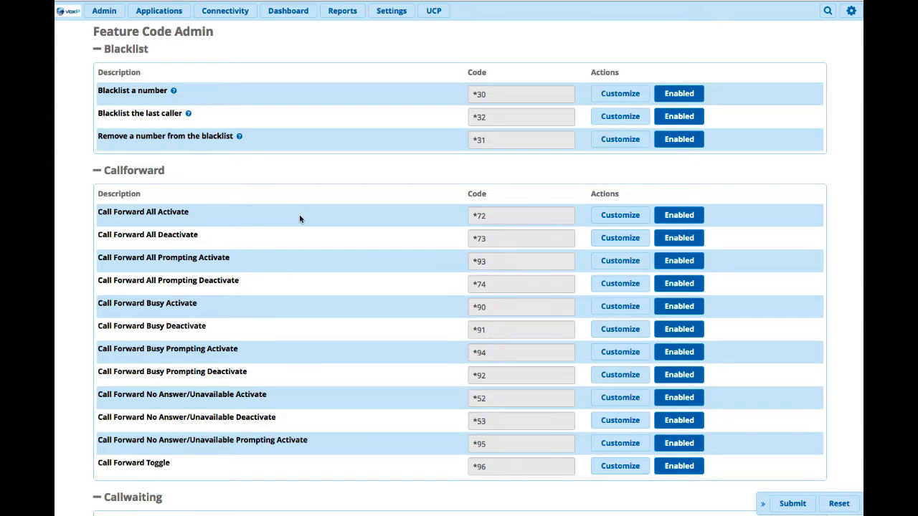
pyautogui.scroll(-4, 299, 217)
pyautogui.scroll(-10, 338, 226)
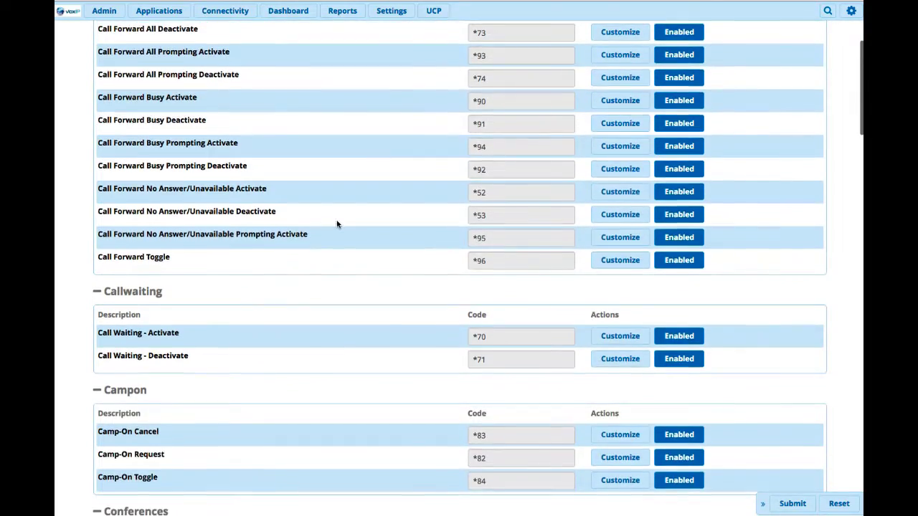
pyautogui.scroll(-5, 342, 225)
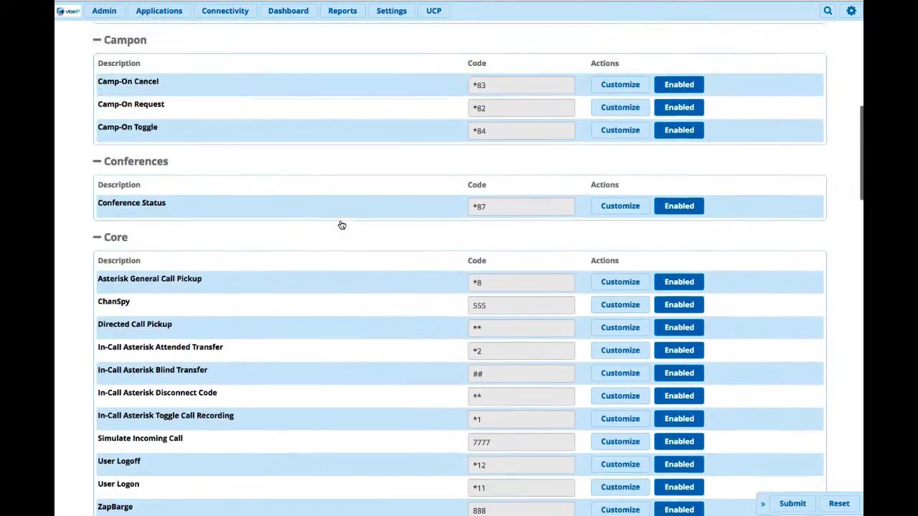
pyautogui.scroll(2, 340, 225)
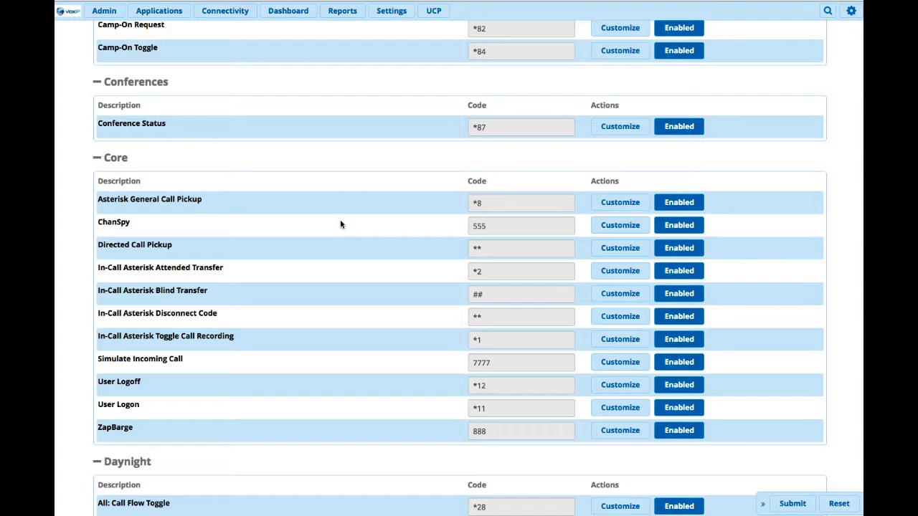
pyautogui.scroll(1, 340, 224)
pyautogui.scroll(-4, 340, 225)
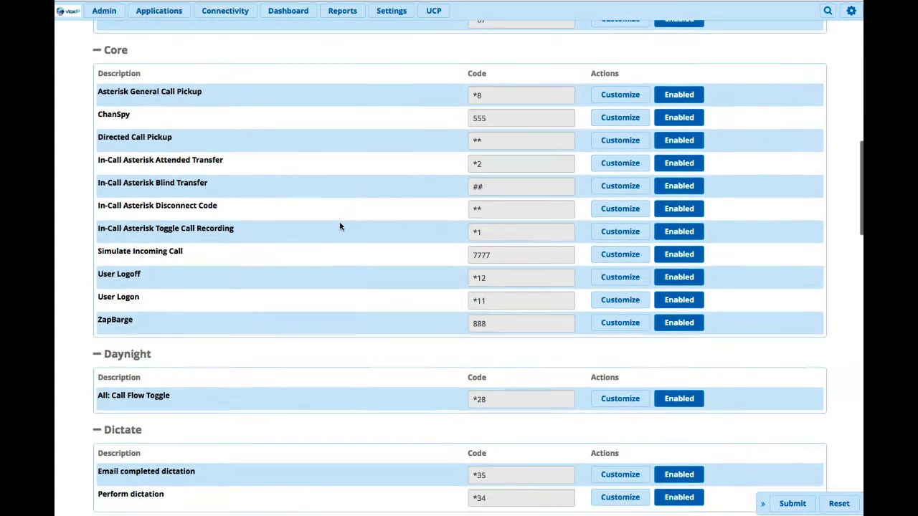
pyautogui.scroll(-8, 340, 227)
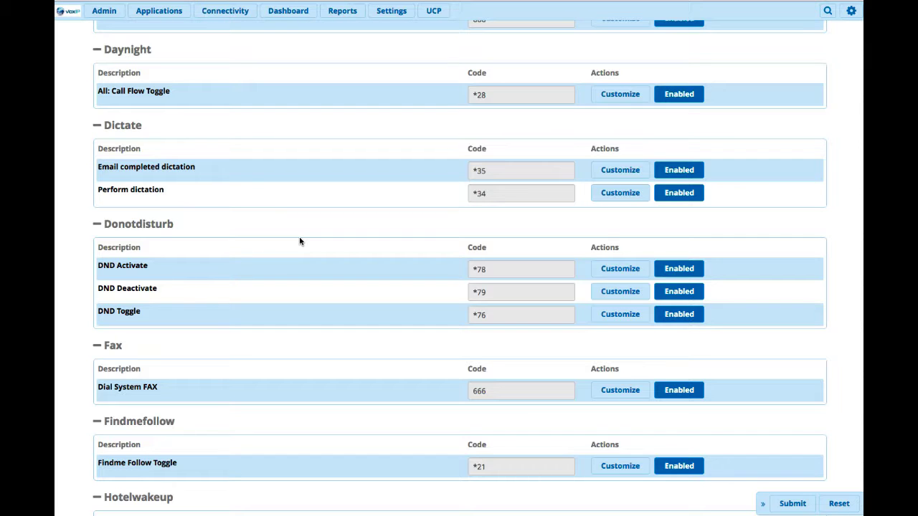
pyautogui.scroll(-3, 300, 241)
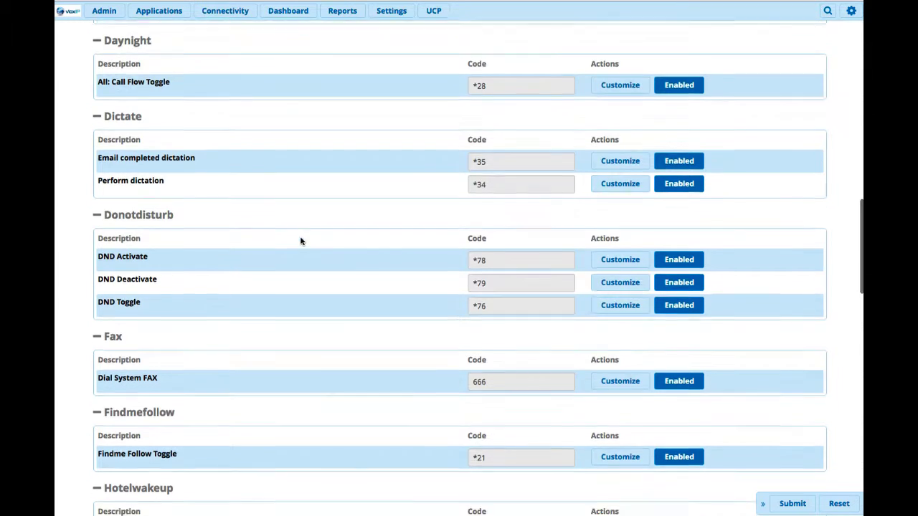
# - Examine the Donotdisturb feature codes for DND Activate, DND Deactivate and DND Toggle
pyautogui.click(487, 175)
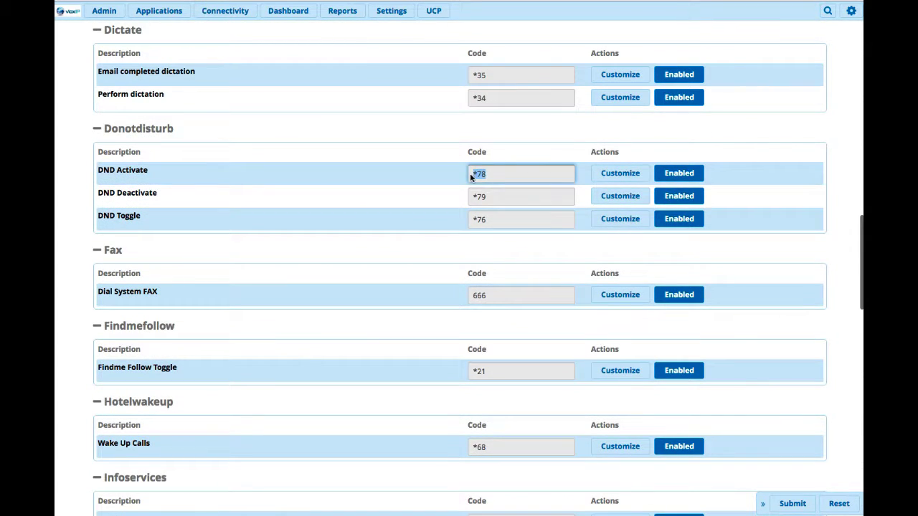
pyautogui.click(487, 194)
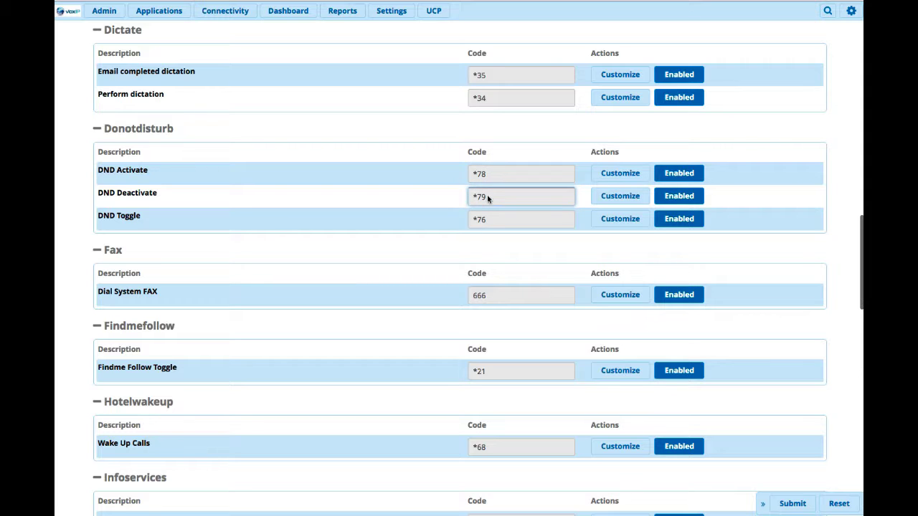
pyautogui.moveTo(488, 197); pyautogui.dragTo(469, 197)
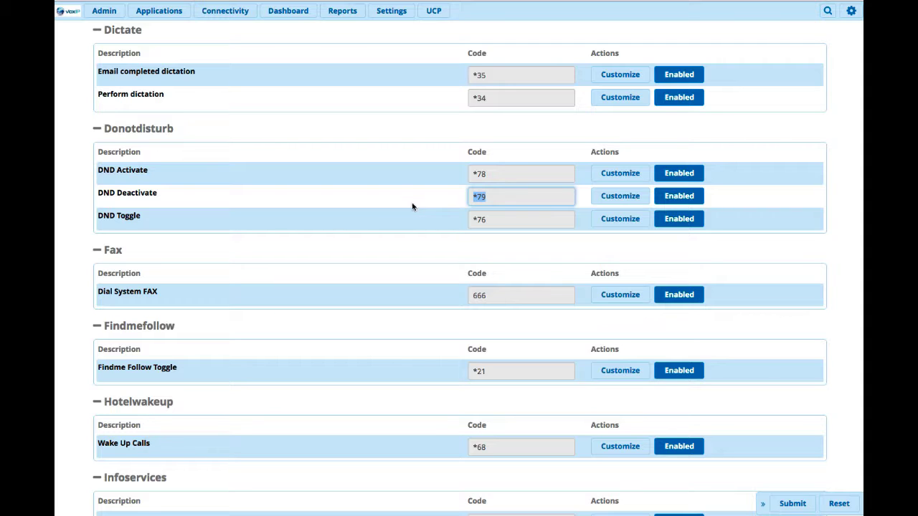
pyautogui.moveTo(492, 218); pyautogui.dragTo(467, 219)
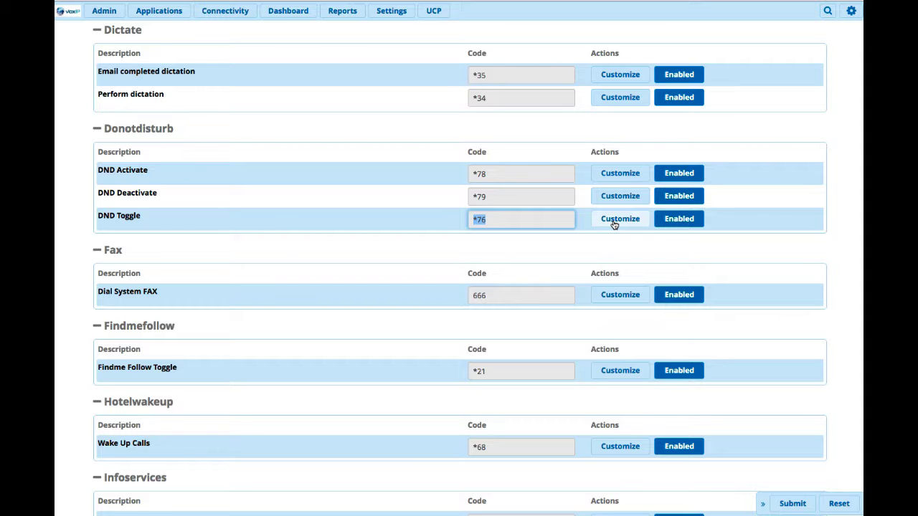
# - Examine the Voicemail feature codes for My Voicemail and Dial Voicemail at the end of the list
pyautogui.scroll(-5, 393, 246)
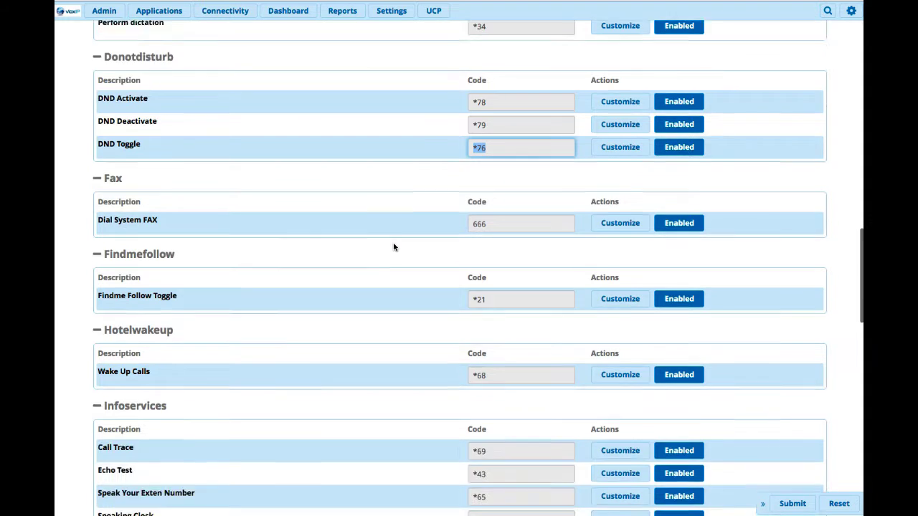
pyautogui.scroll(-6, 394, 246)
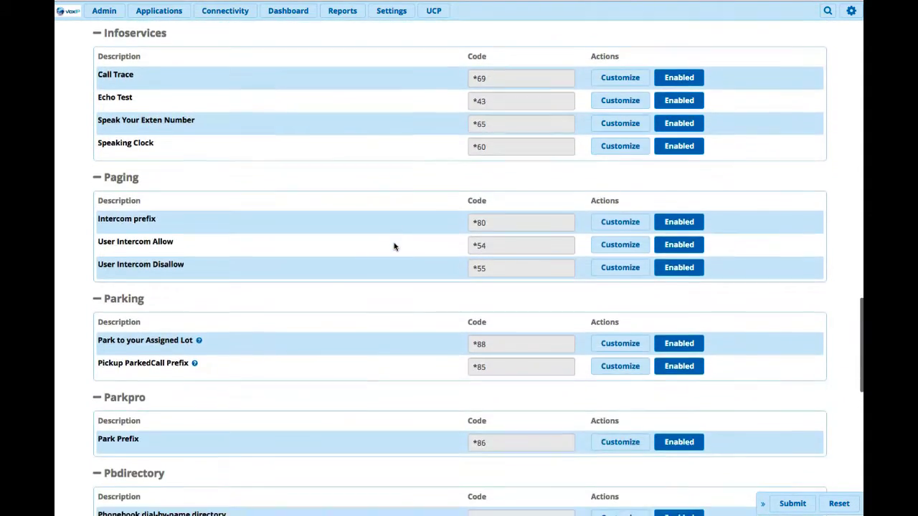
pyautogui.scroll(-5, 394, 246)
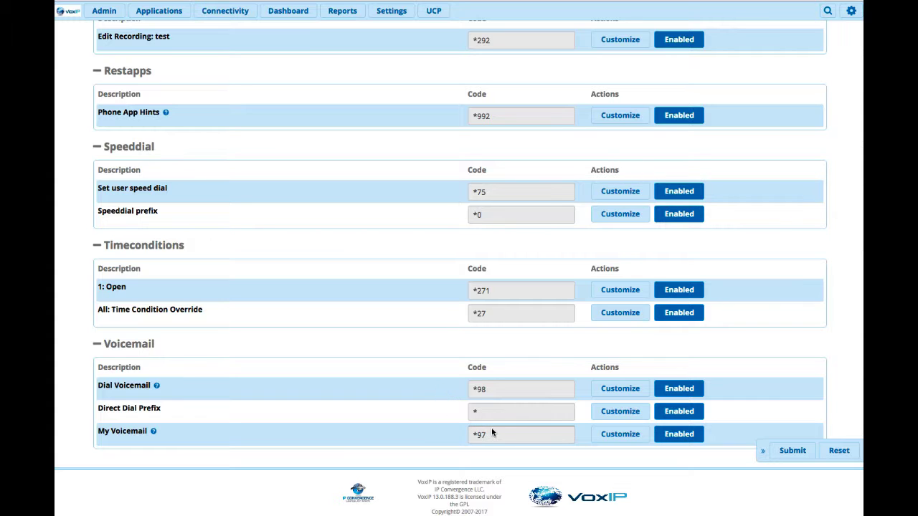
pyautogui.moveTo(494, 435); pyautogui.dragTo(469, 434)
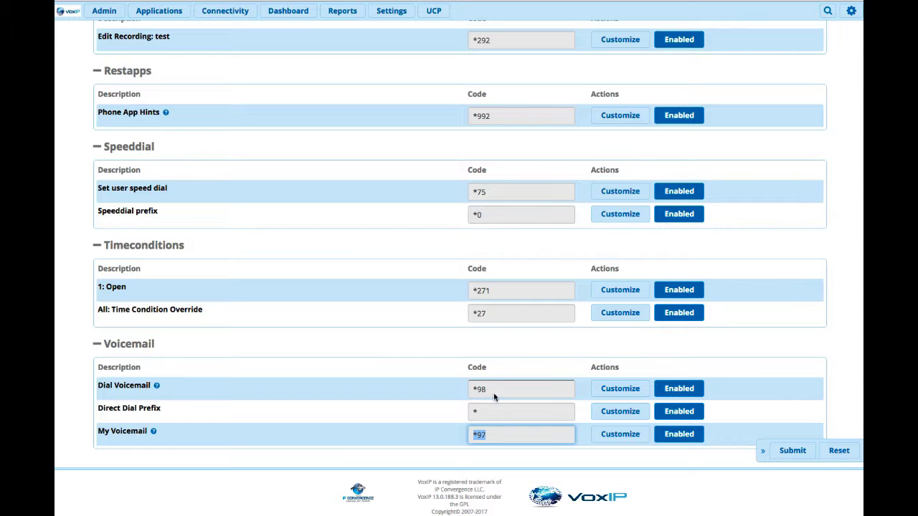
pyautogui.moveTo(492, 389); pyautogui.dragTo(473, 388)
pyautogui.click(459, 392)
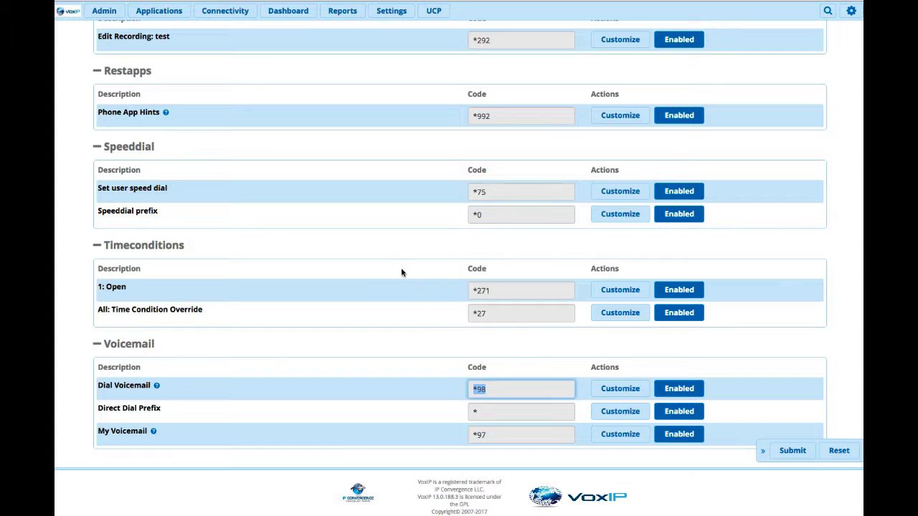
pyautogui.scroll(3, 394, 262)
pyautogui.scroll(8, 393, 263)
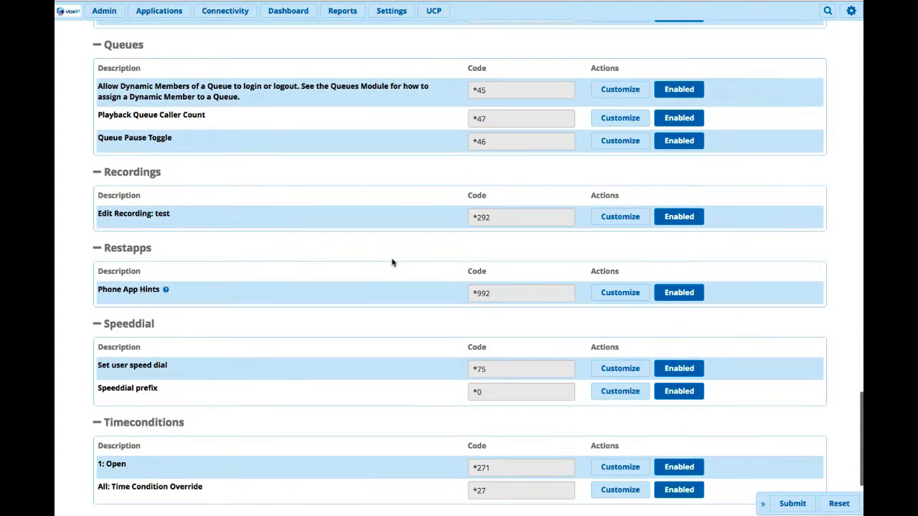
pyautogui.scroll(11, 391, 265)
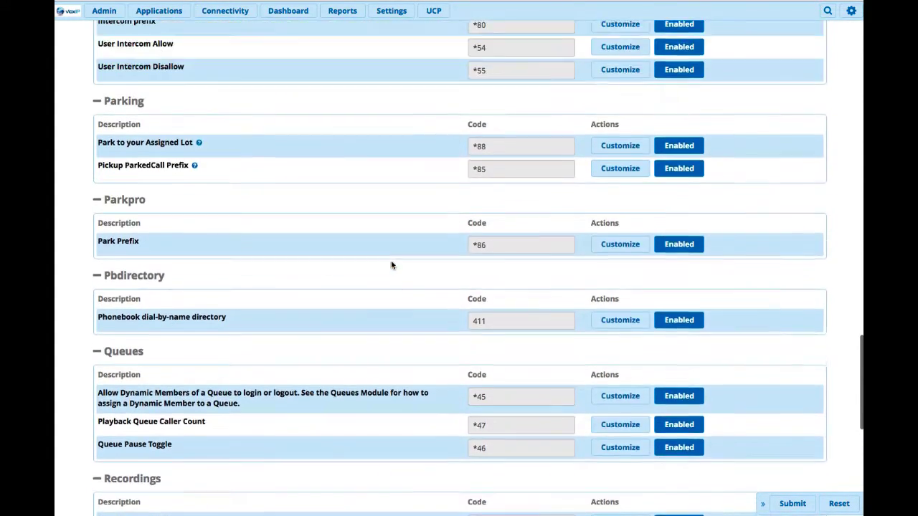
pyautogui.scroll(12, 392, 272)
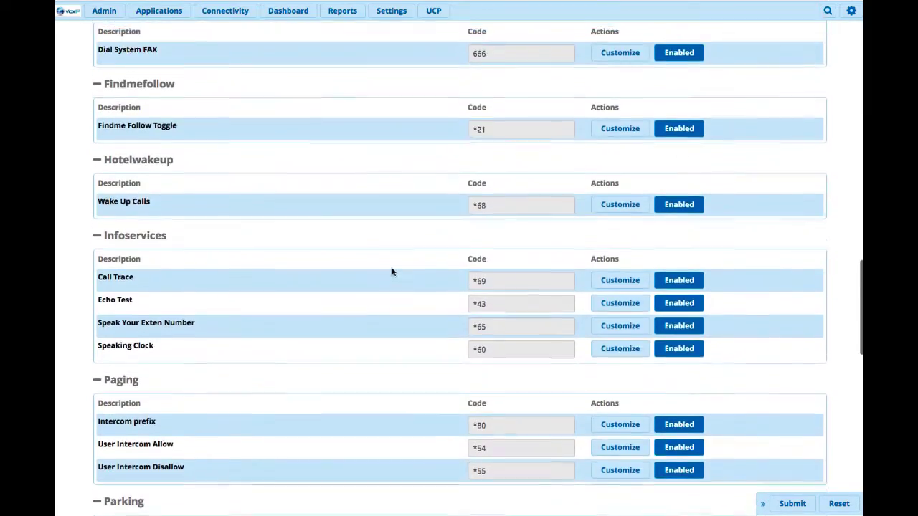
pyautogui.scroll(7, 393, 272)
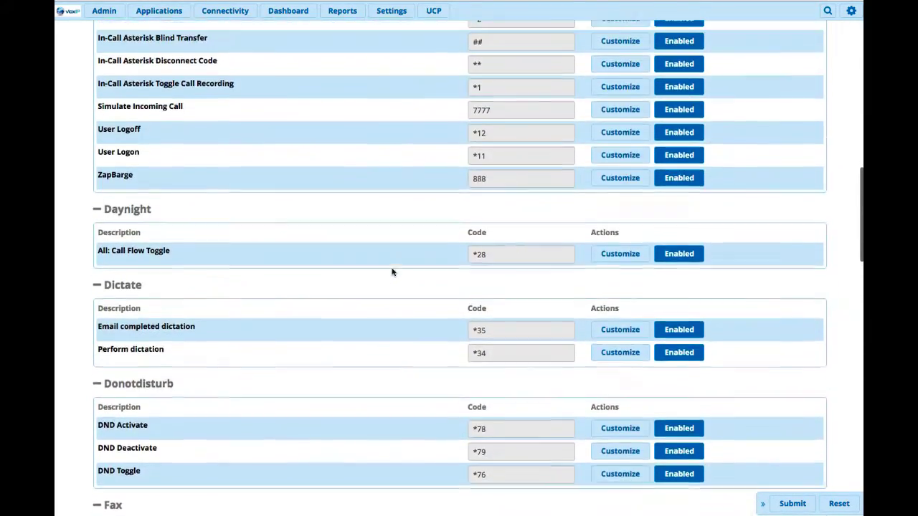
pyautogui.scroll(5, 393, 272)
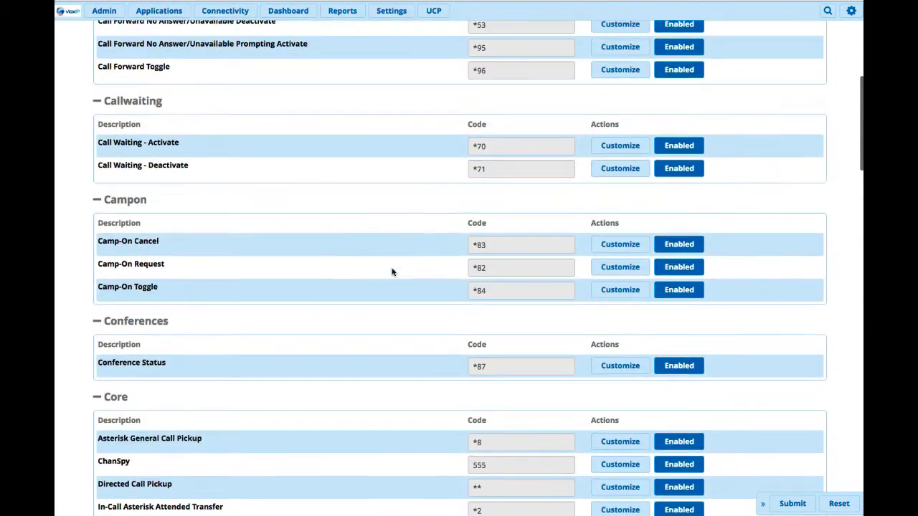
pyautogui.scroll(2, 392, 272)
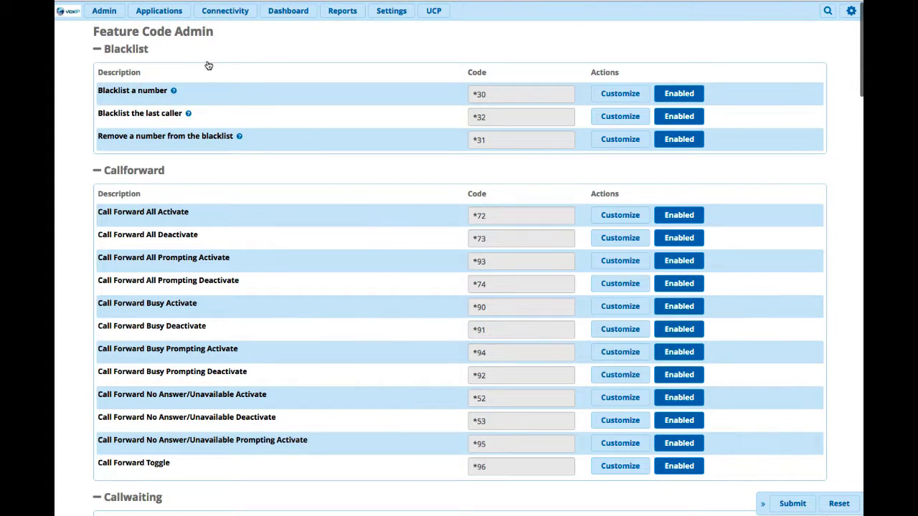
# - View the Directory list, and open the Test IVR for editing at its IVR entries
pyautogui.moveTo(165, 19)
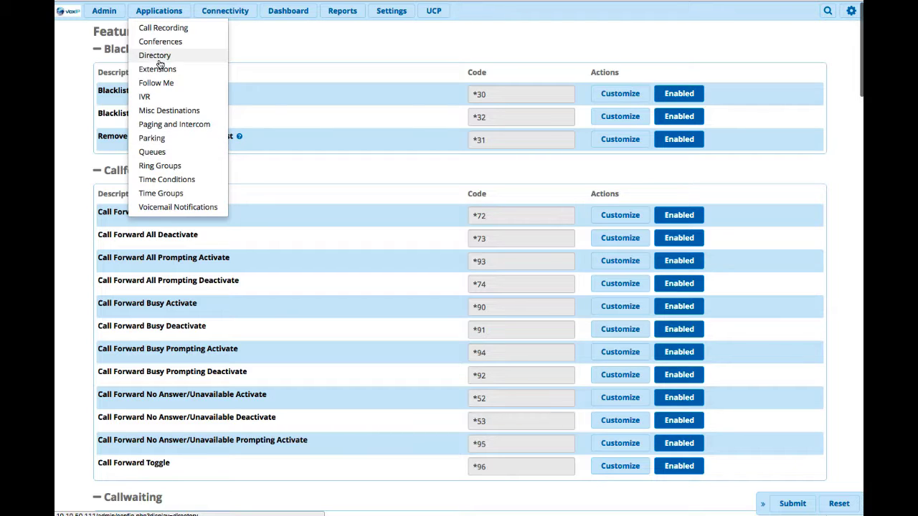
pyautogui.moveTo(110, 17)
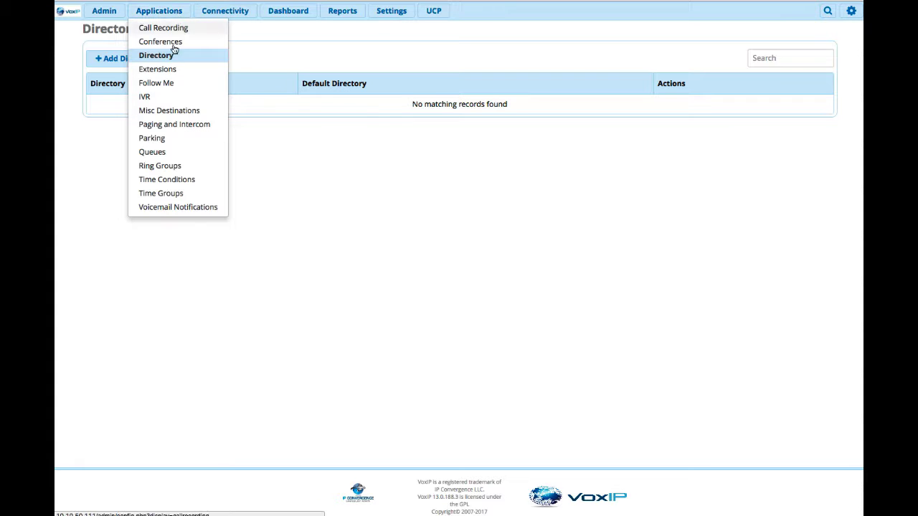
pyautogui.click(151, 96)
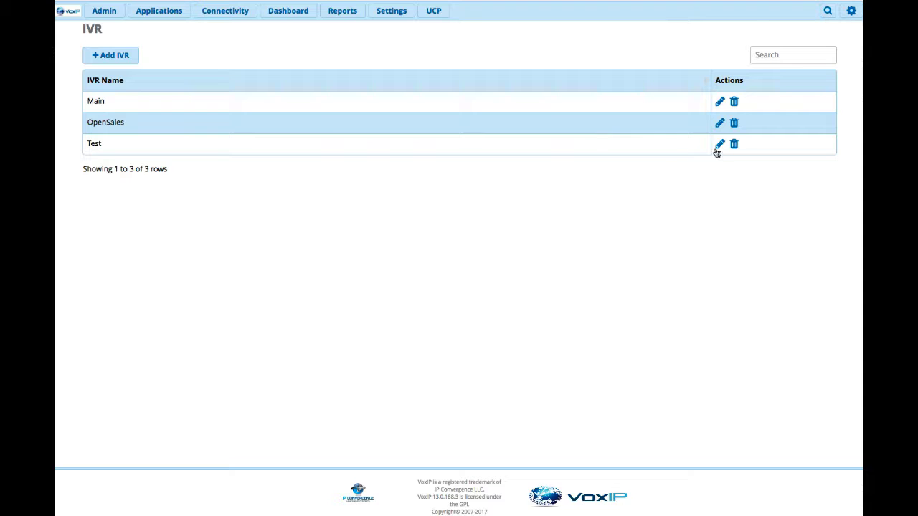
pyautogui.click(714, 151)
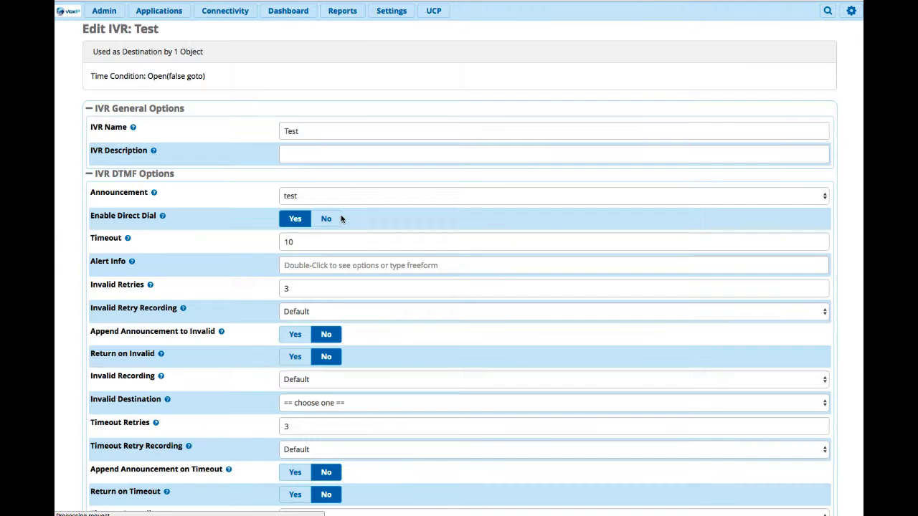
pyautogui.scroll(-3, 256, 230)
pyautogui.scroll(-3, 255, 230)
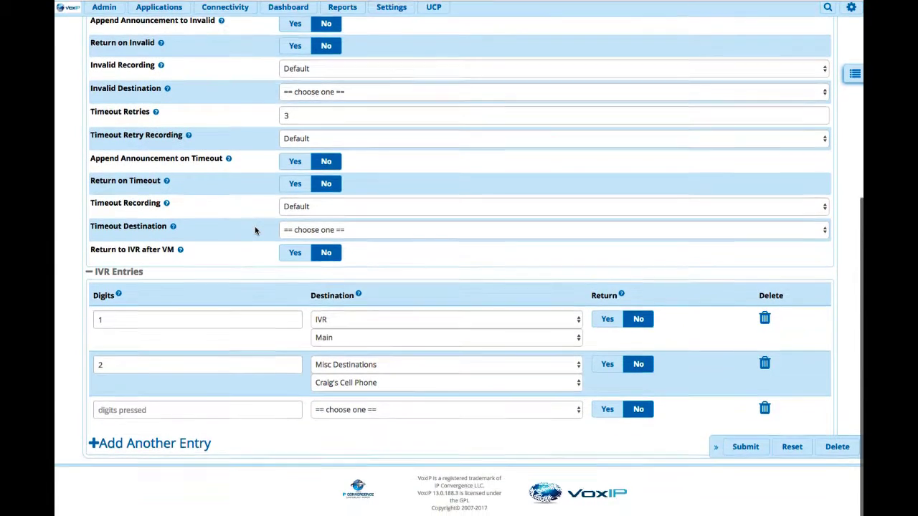
# - Enter digit 3 in the Test IVR's blank entry and view the destination types available for it
pyautogui.click(211, 418)
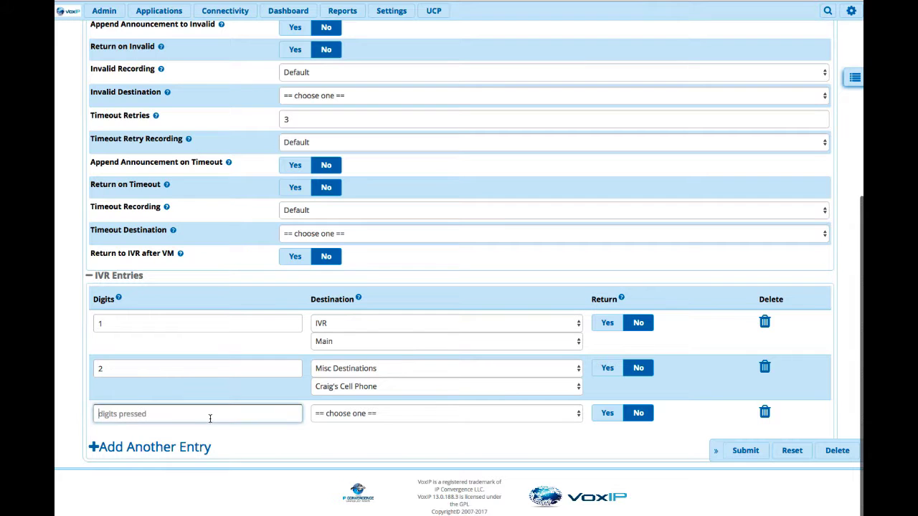
pyautogui.write('3')
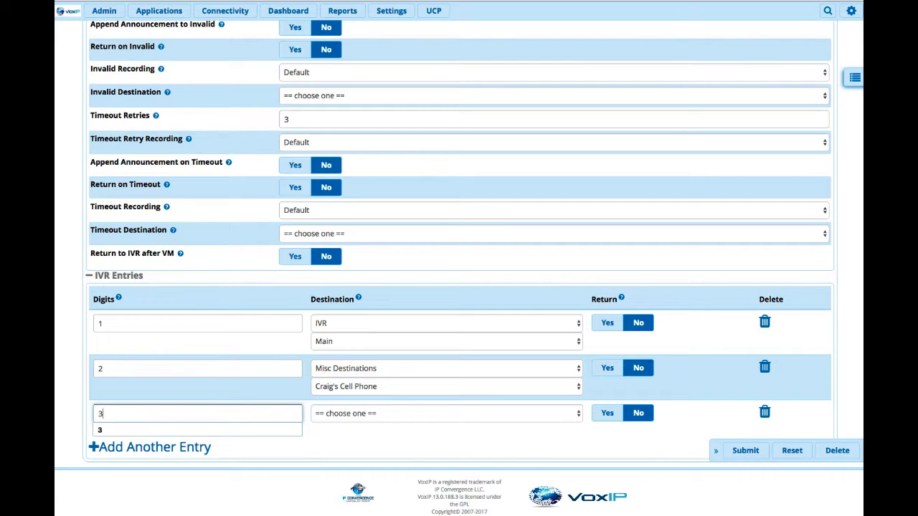
pyautogui.click(350, 416)
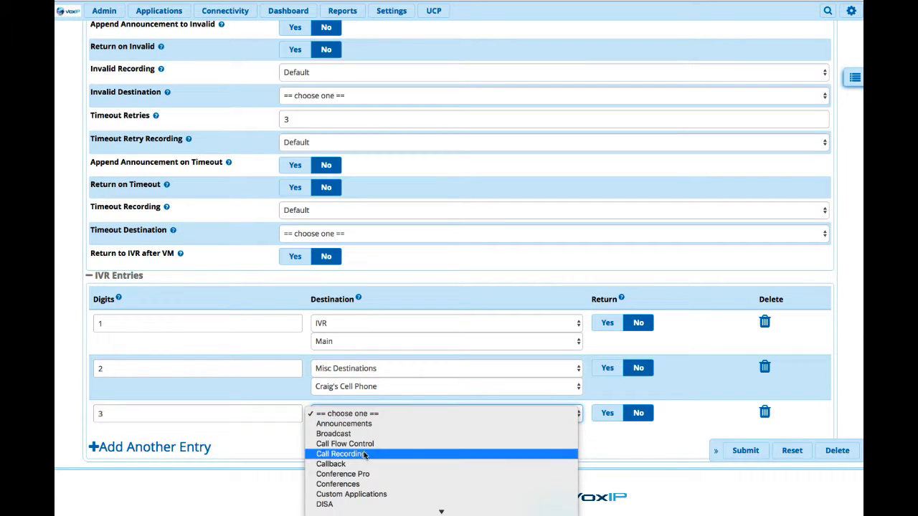
pyautogui.scroll(-5, 359, 455)
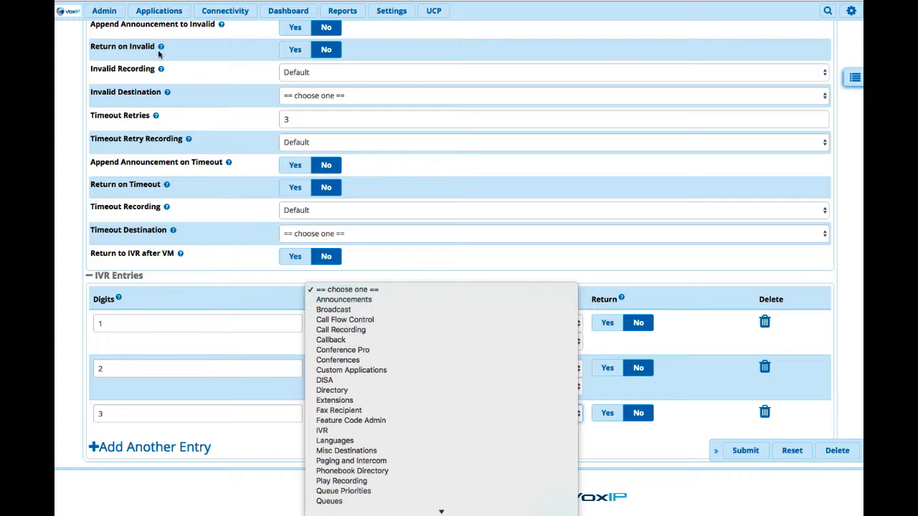
# - Leave the Test IVR without saving and open the form for adding a new directory
pyautogui.click(158, 14)
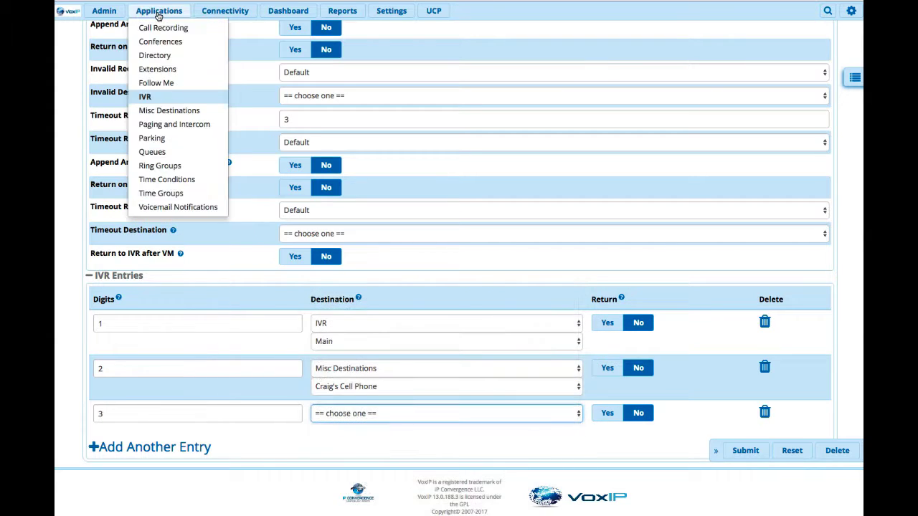
pyautogui.click(155, 58)
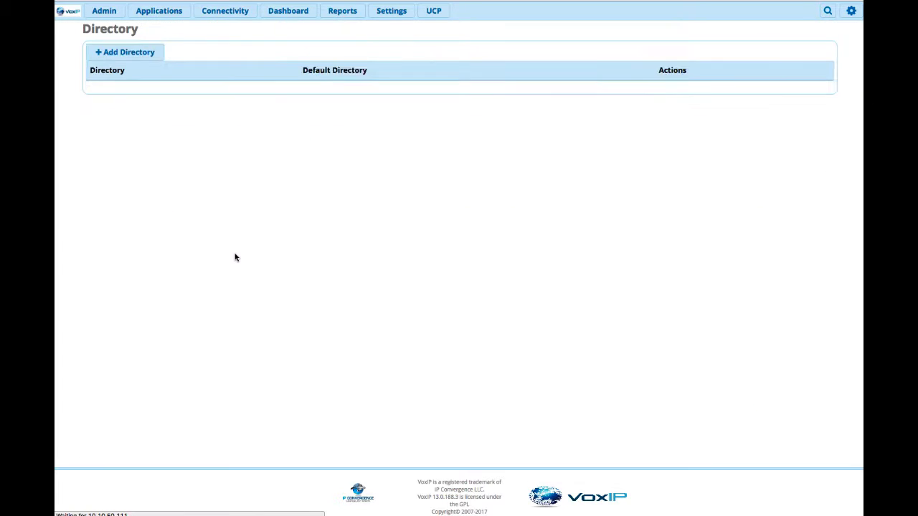
pyautogui.click(130, 63)
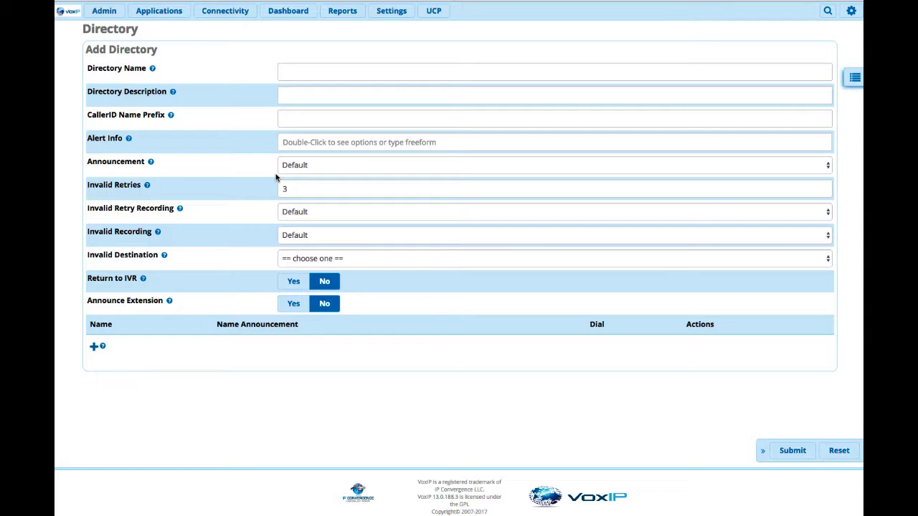
# - Name the new directory test and place the cursor in its description
pyautogui.click(285, 73)
pyautogui.write('test')
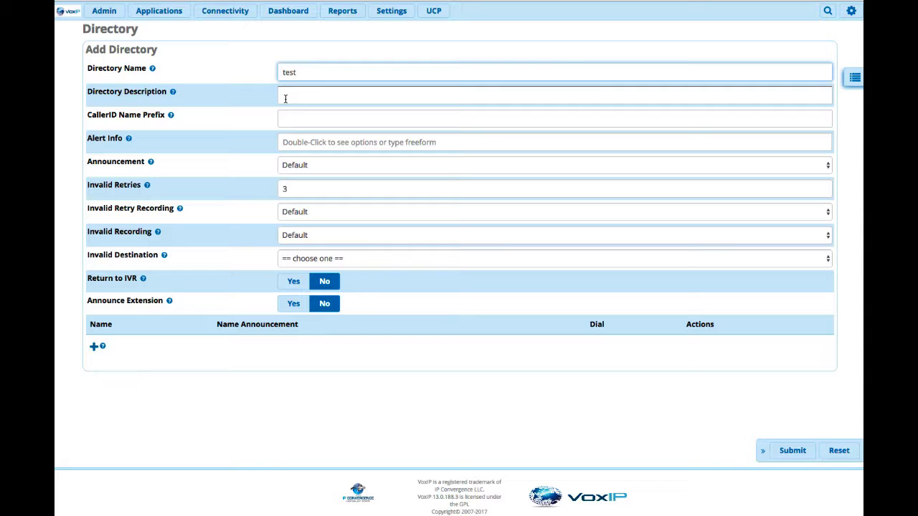
pyautogui.click(287, 98)
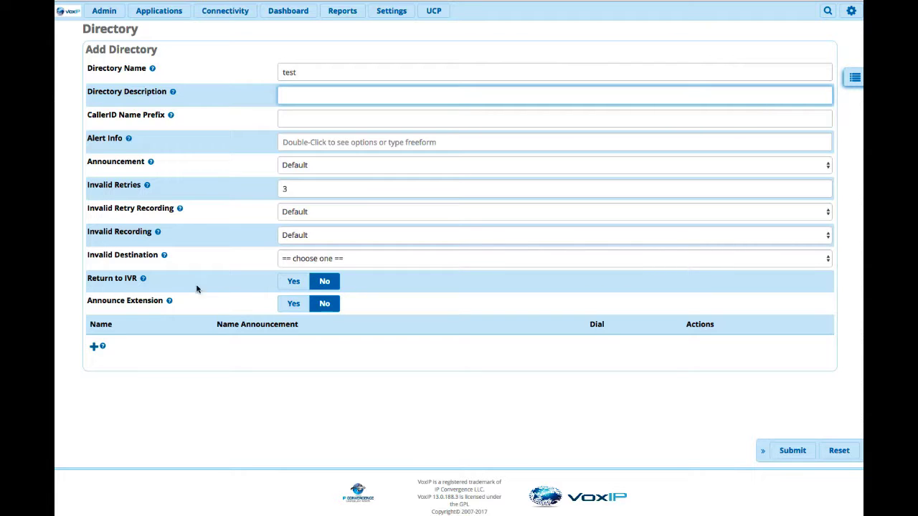
# - Add an entry row to the directory and view the users and extensions available for it
pyautogui.moveTo(144, 282)
pyautogui.click(99, 349)
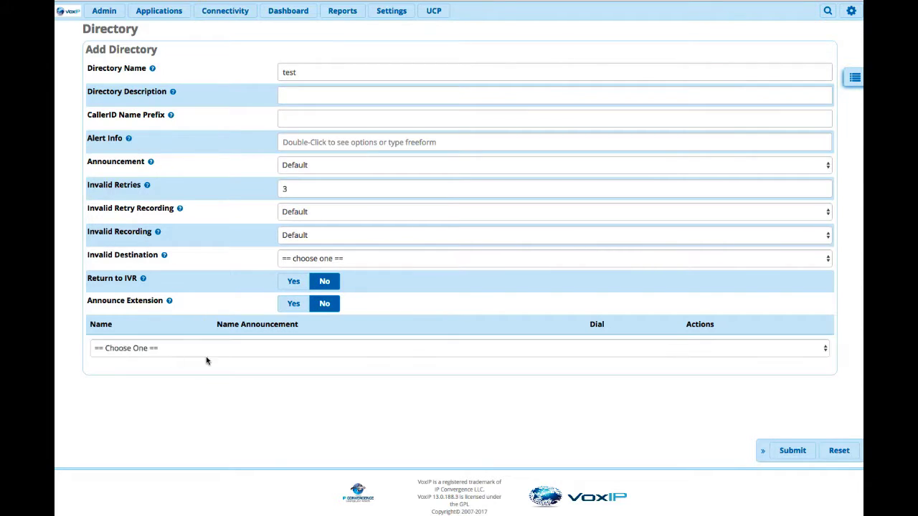
pyautogui.click(245, 351)
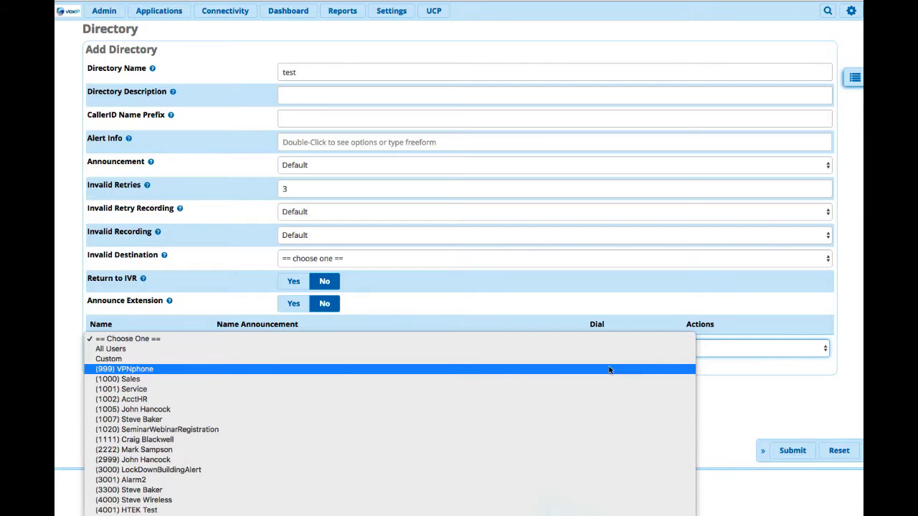
pyautogui.click(715, 385)
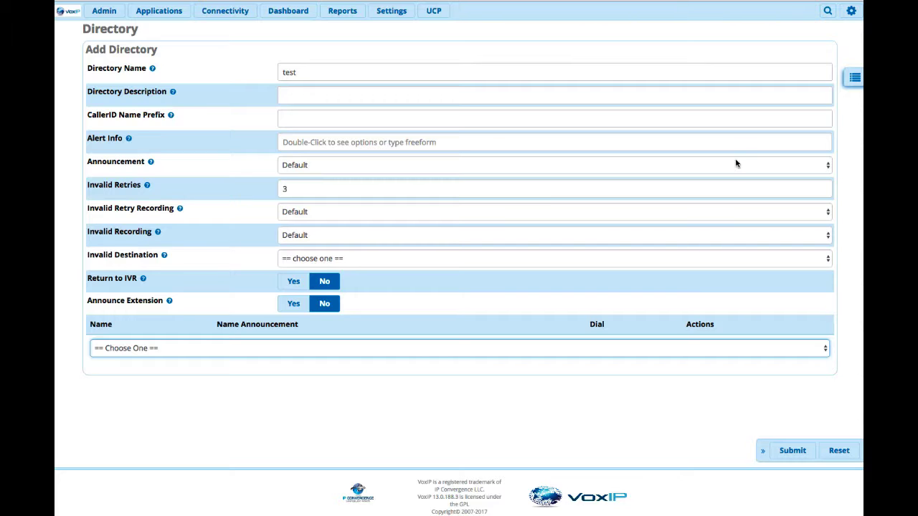
# - Leave the directory form without saving and open a new page group form in Paging and Intercom
pyautogui.click(176, 16)
pyautogui.moveTo(160, 16)
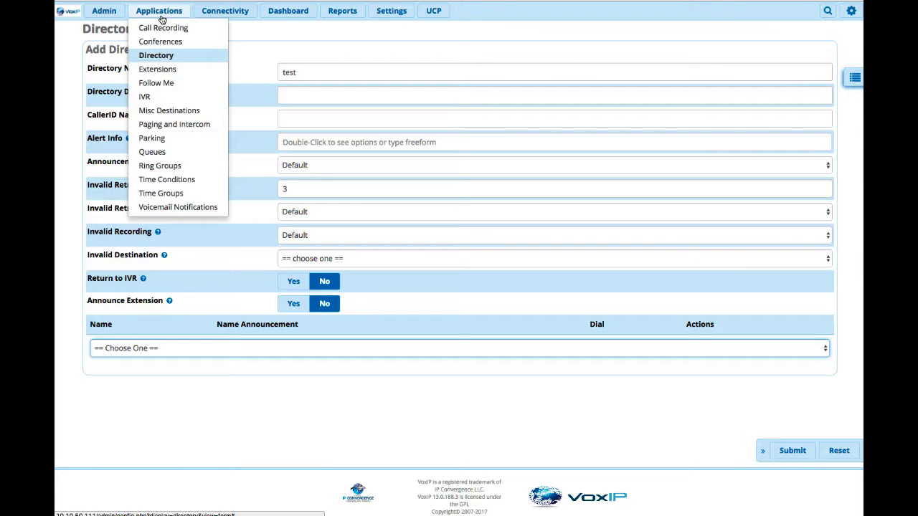
pyautogui.click(175, 124)
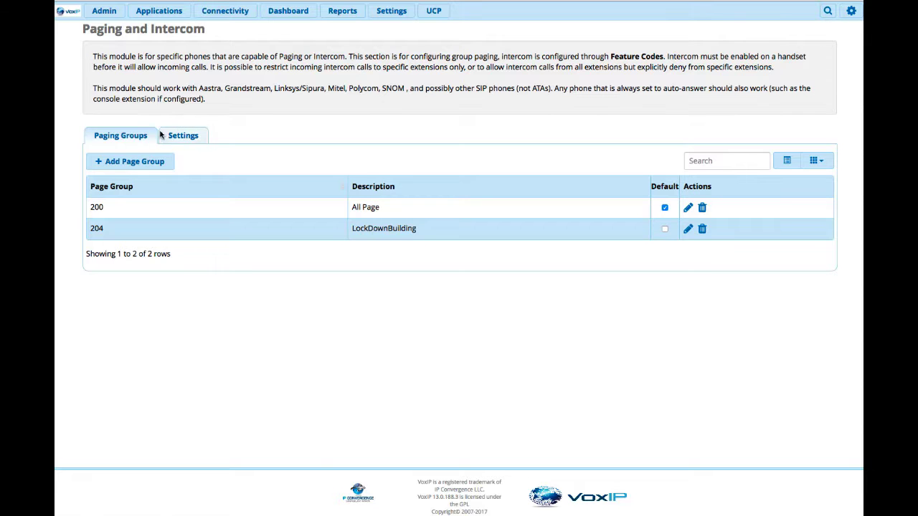
pyautogui.click(130, 163)
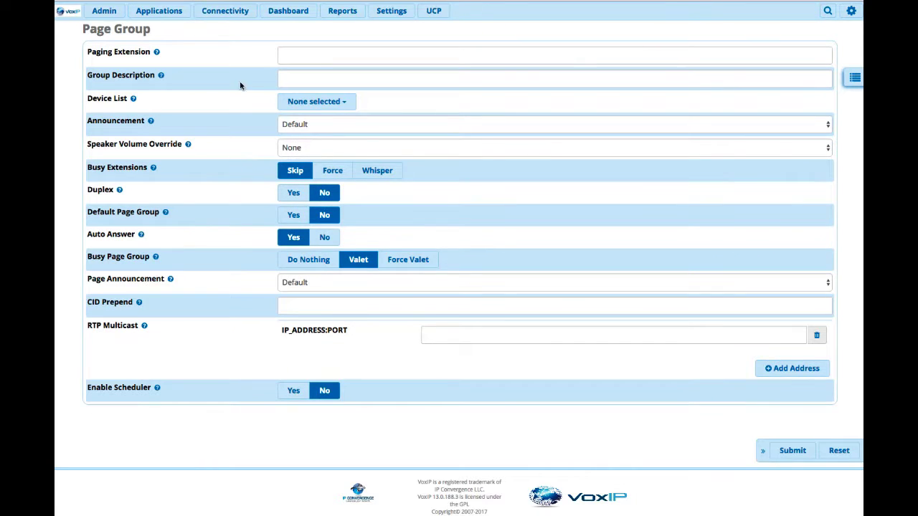
# - Go to the page group's Paging Extension, and view the devices available for its Device List
pyautogui.click(294, 53)
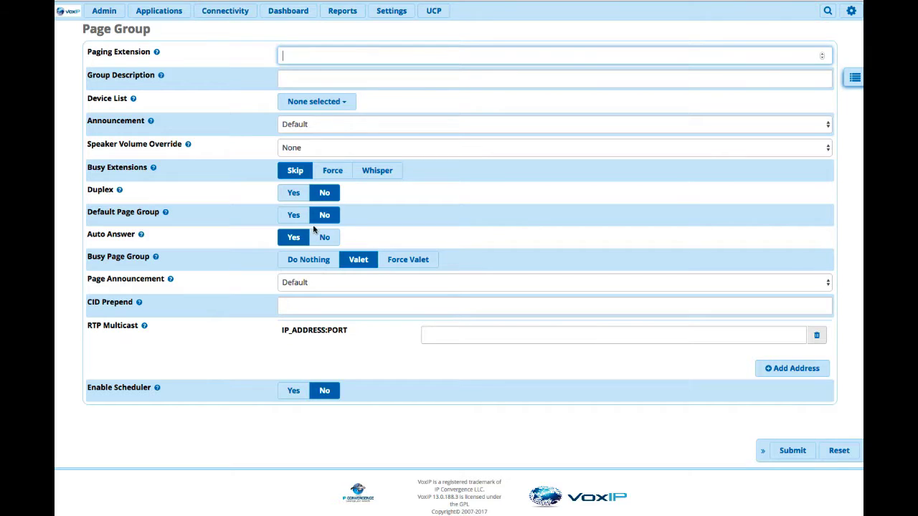
pyautogui.click(311, 102)
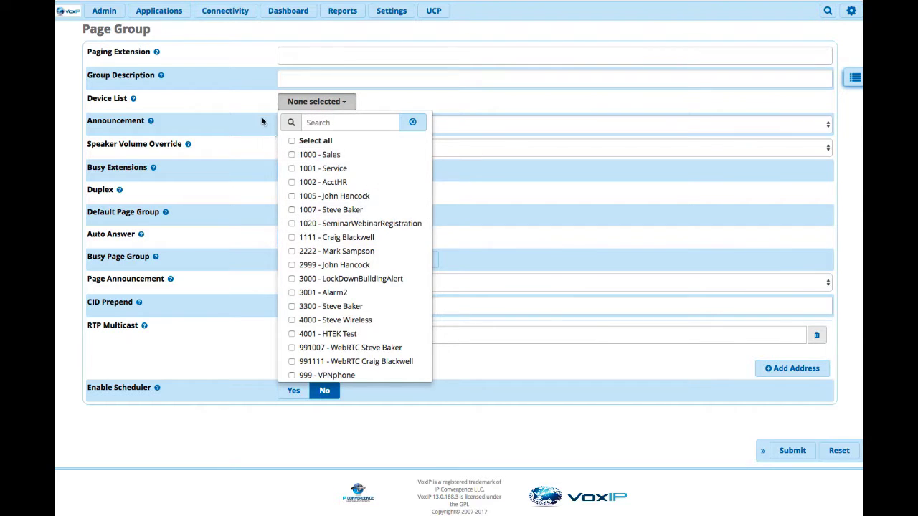
pyautogui.click(245, 104)
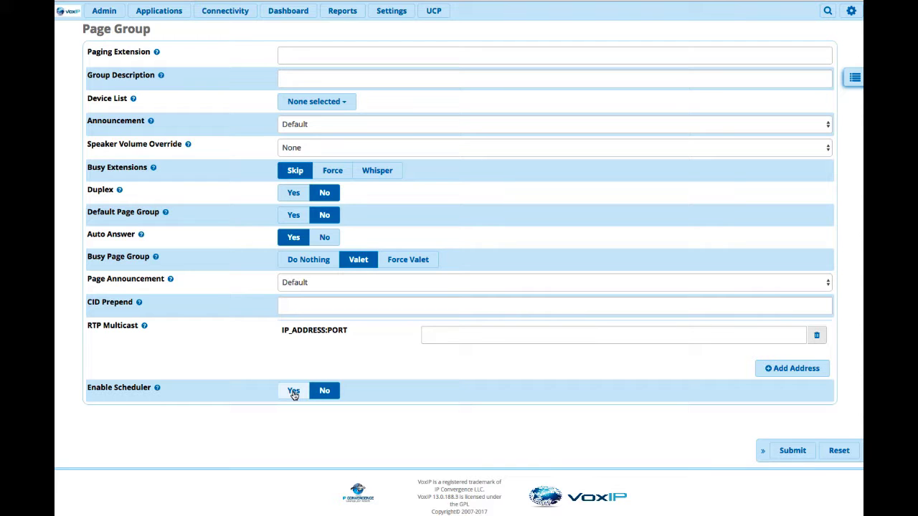
# - View the recordings available as the Page Announcement, and review the Device List choices again without selecting any
pyautogui.click(356, 281)
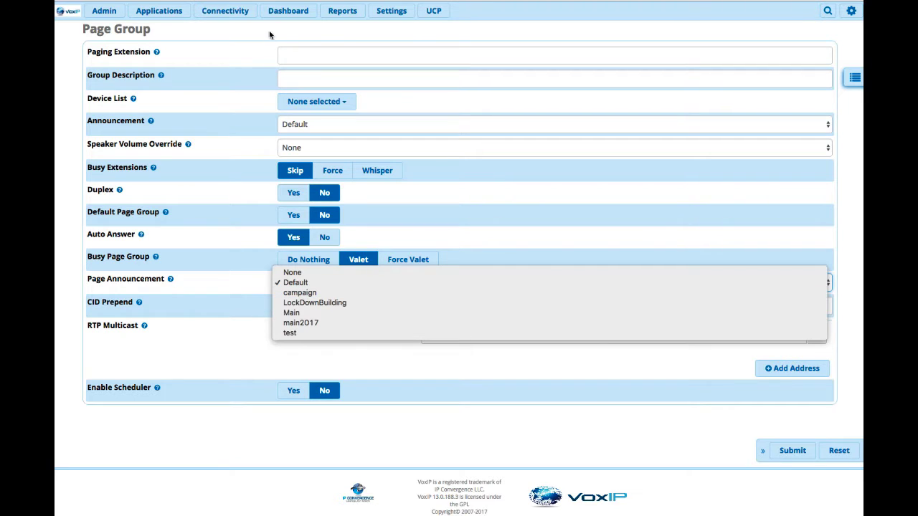
pyautogui.click(291, 58)
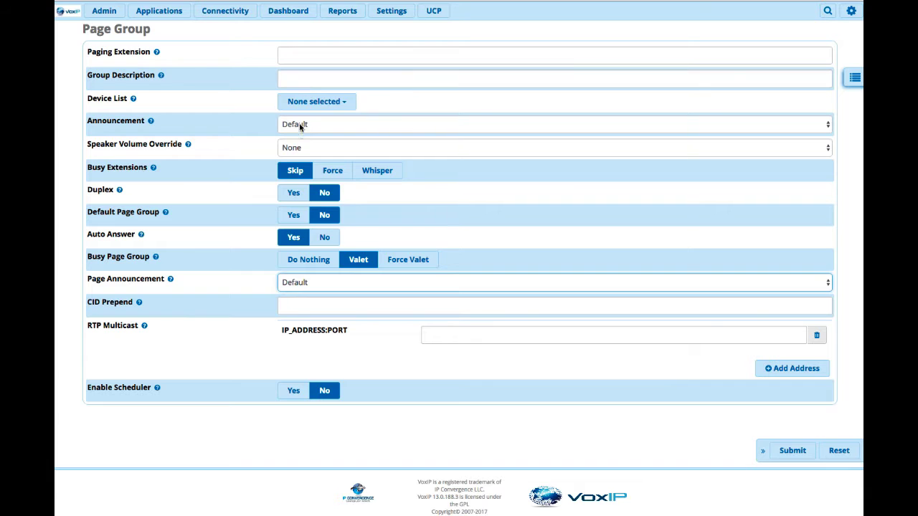
pyautogui.click(308, 102)
pyautogui.click(239, 98)
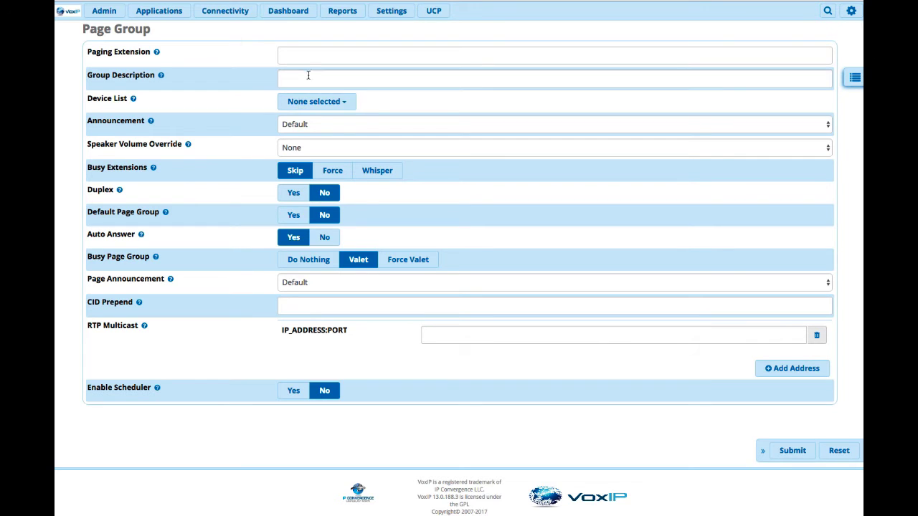
pyautogui.click(469, 299)
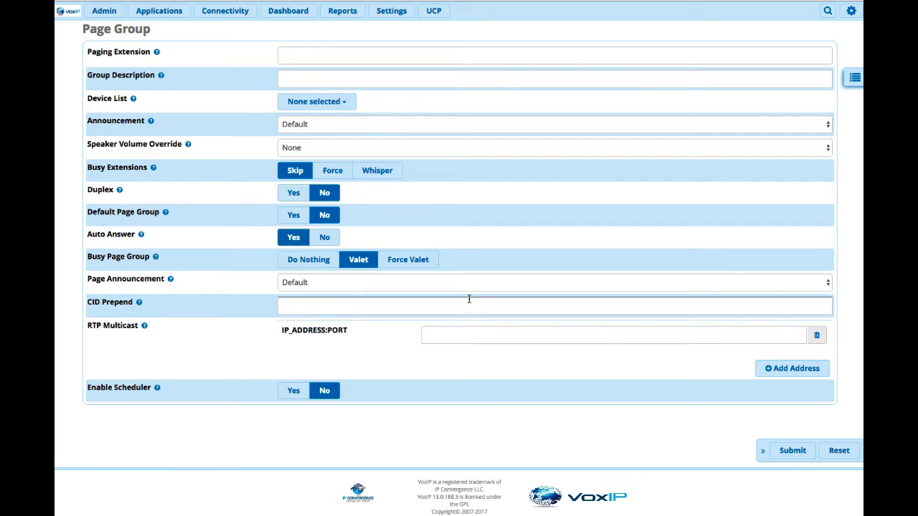